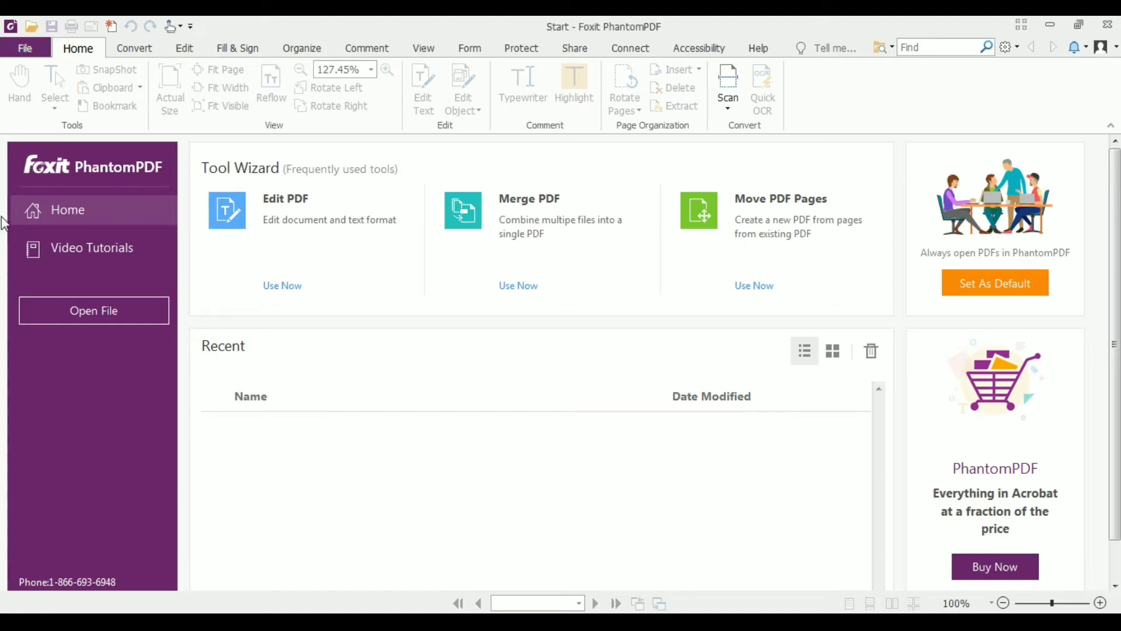
Step: Open A.pdf to show its single page A
click(34, 27)
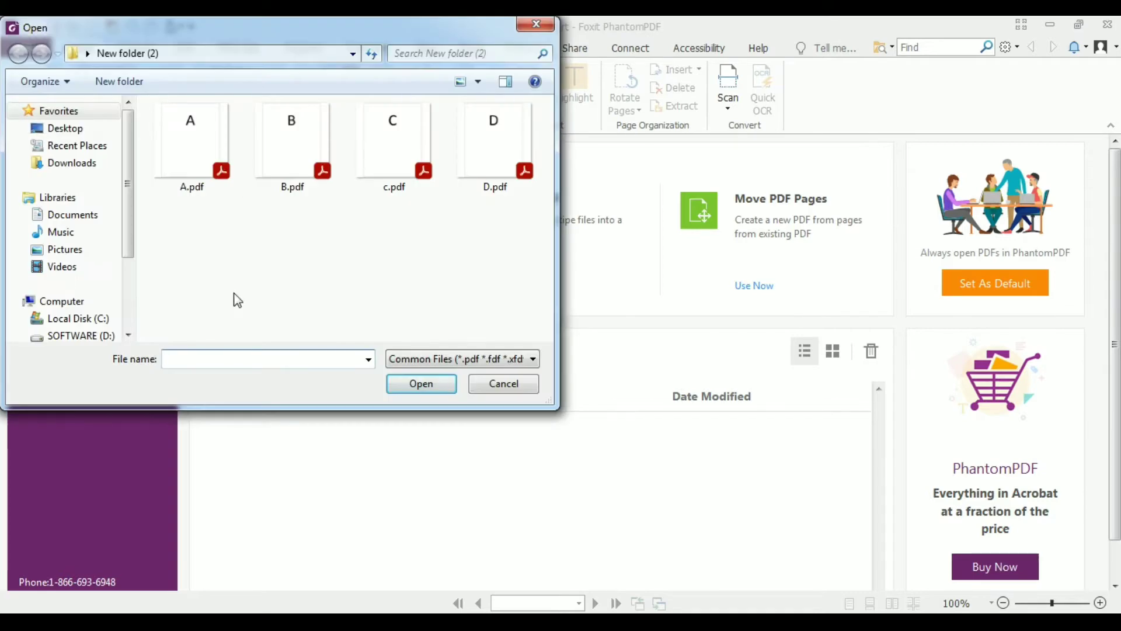
click(184, 168)
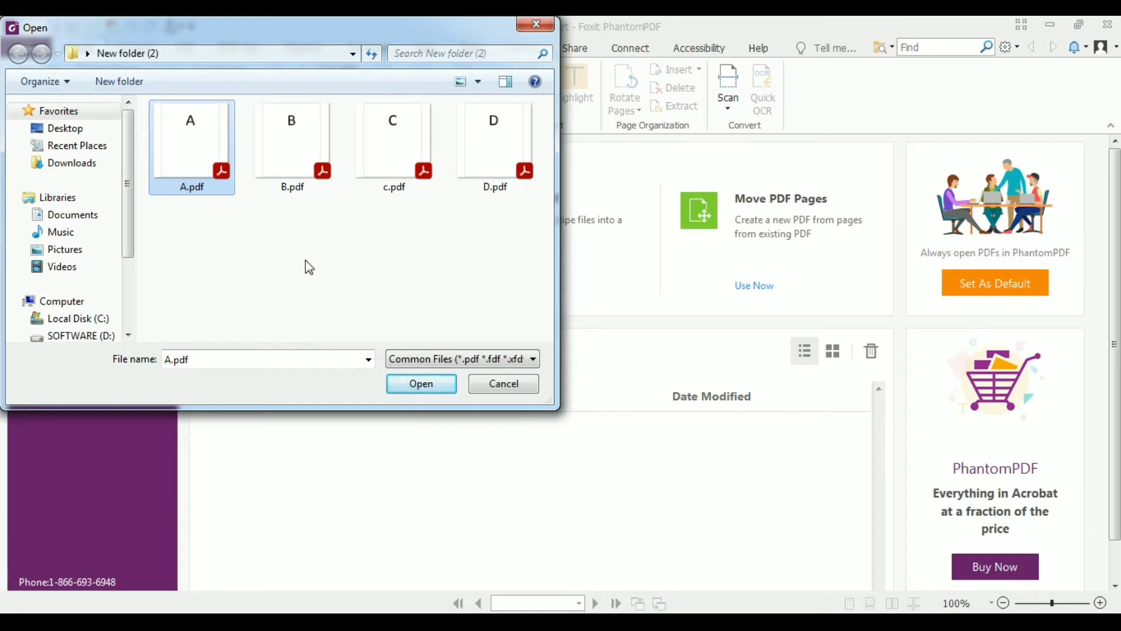
click(420, 390)
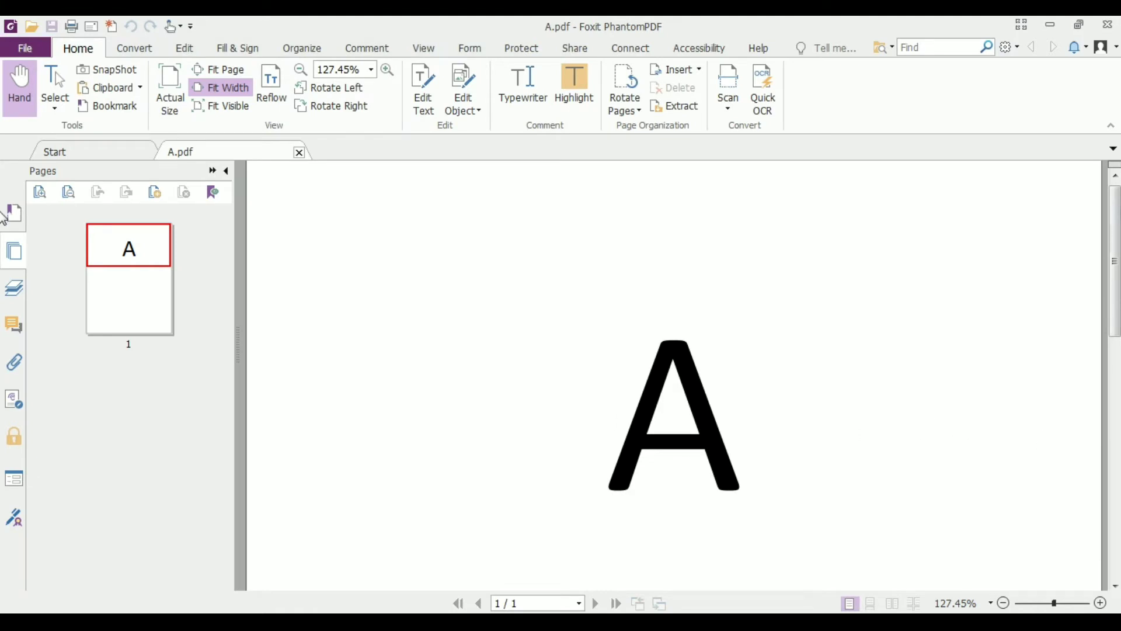
mouse_move(1116, 221)
mouse_down()
mouse_move(1116, 255)
mouse_move(1116, 239)
mouse_up()
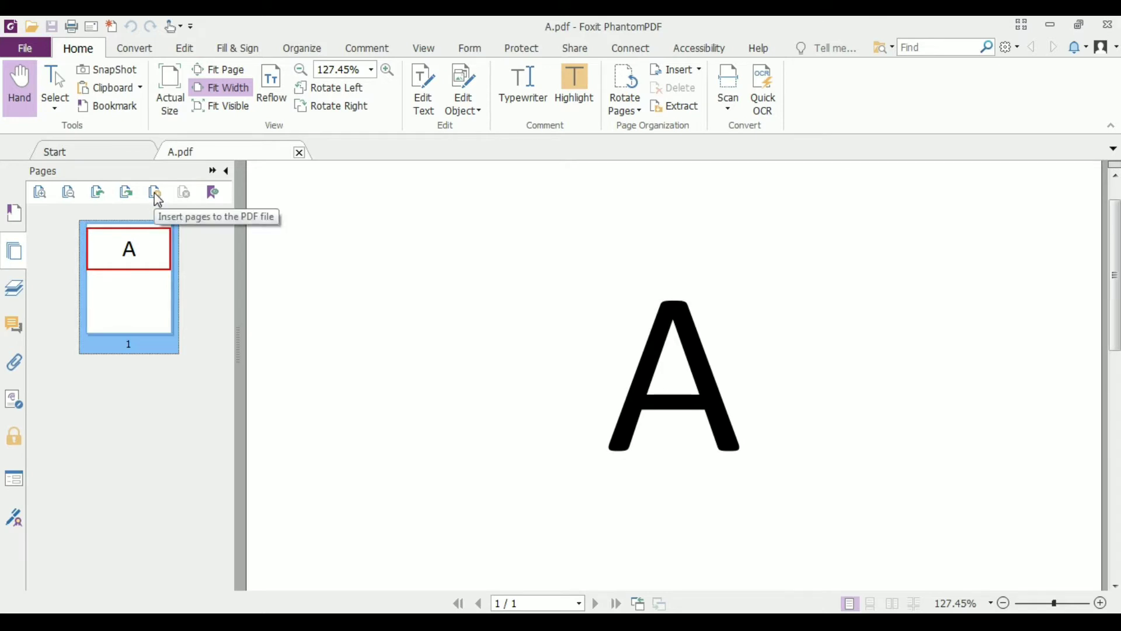
Step: Insert the page from B.pdf after page 1
click(157, 197)
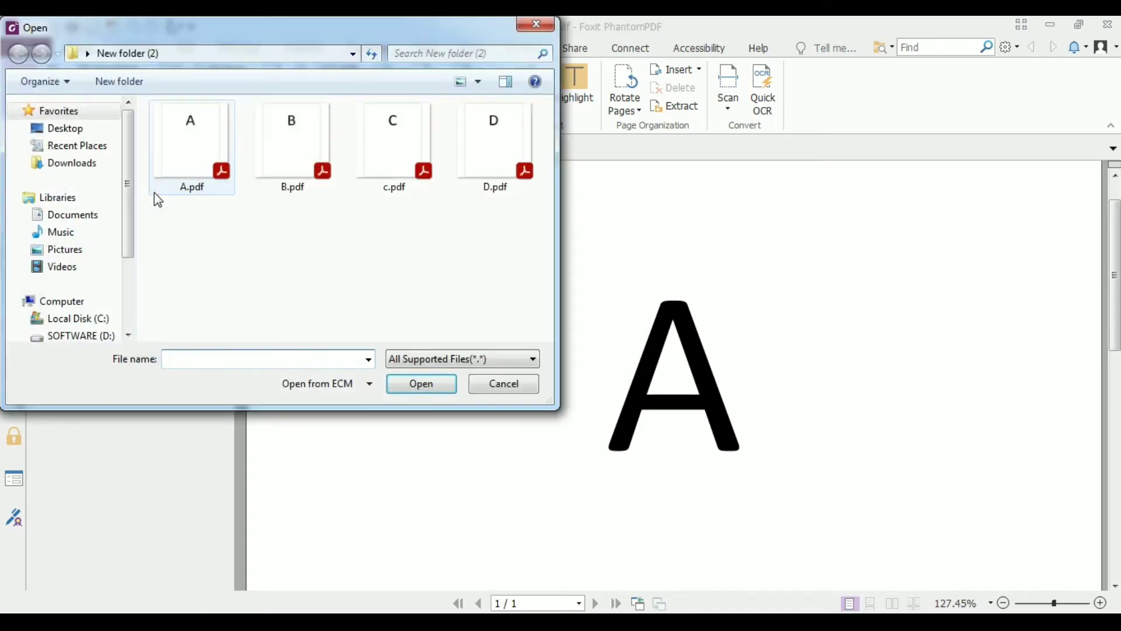
click(291, 134)
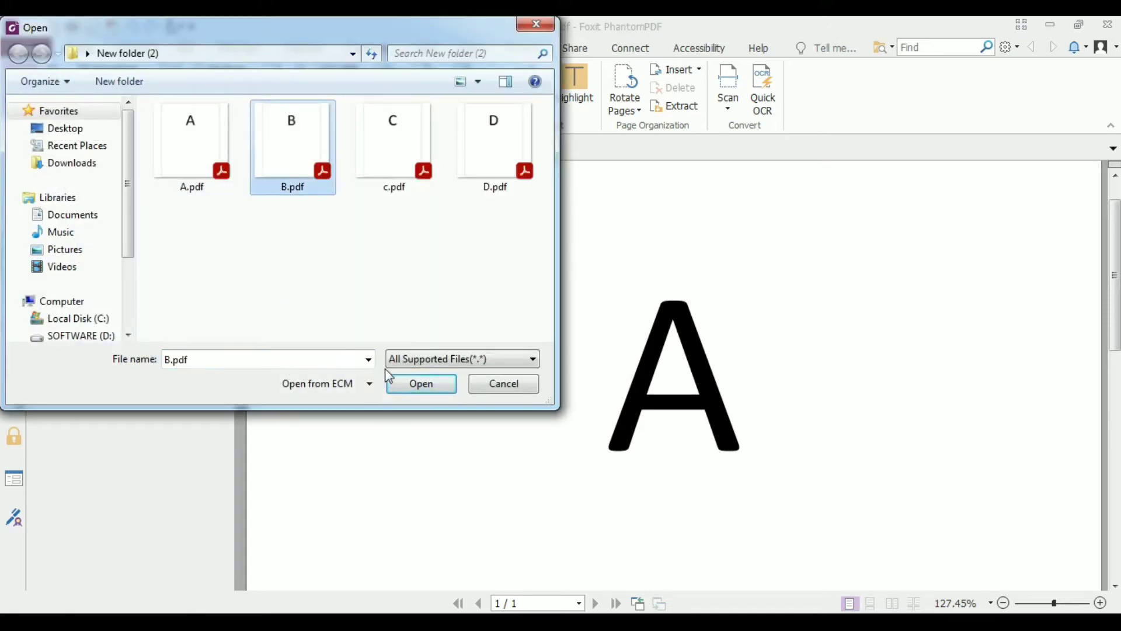
click(412, 383)
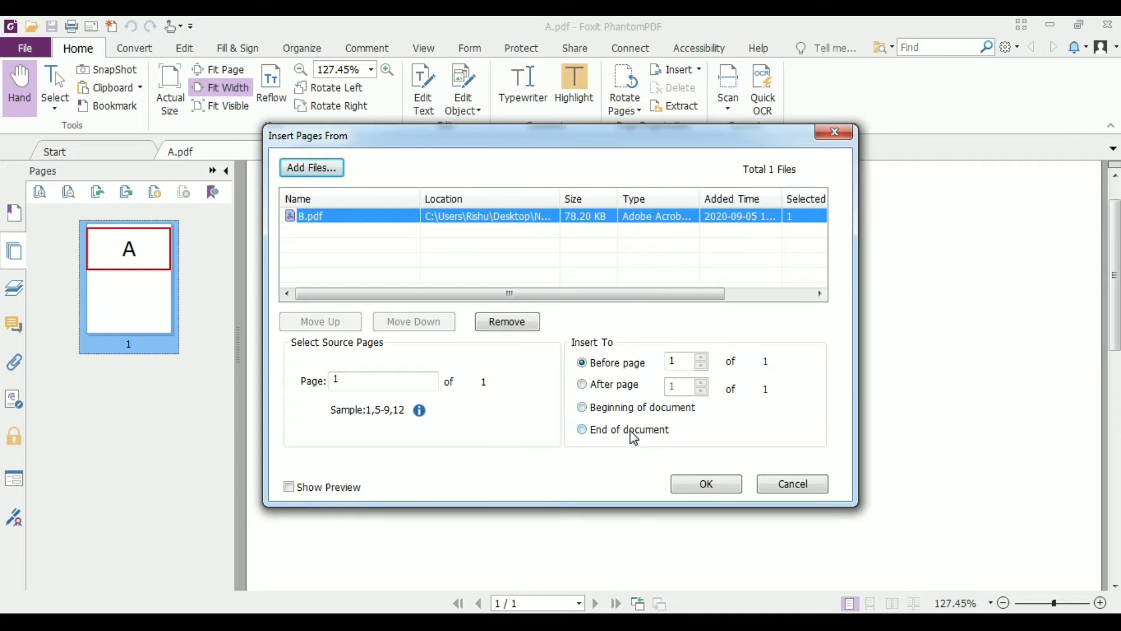
click(610, 386)
click(712, 484)
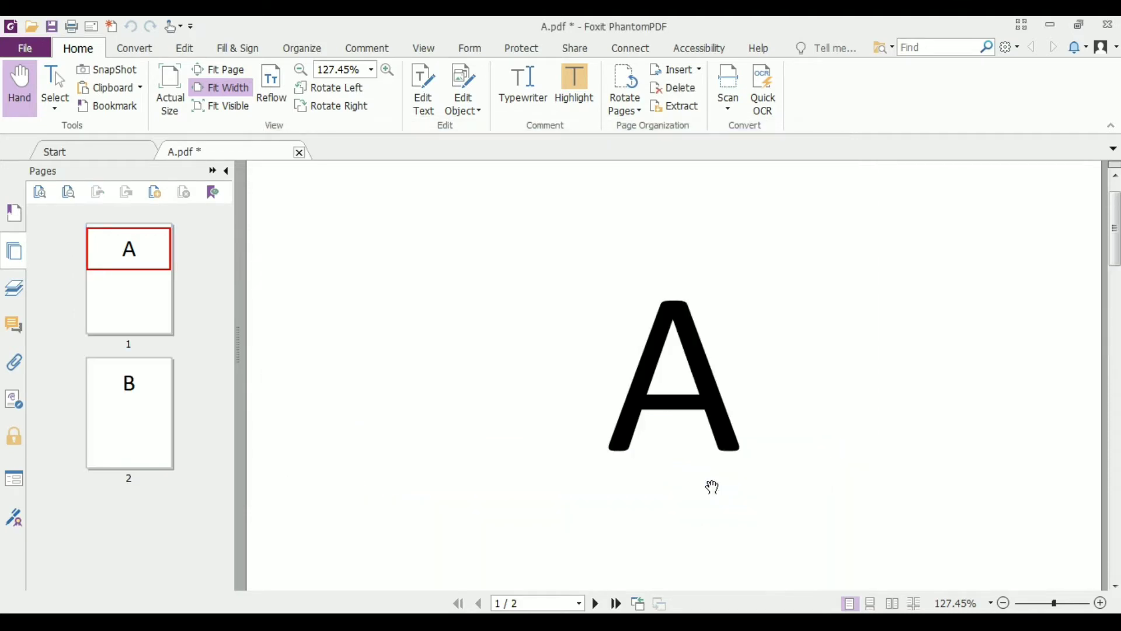
Step: View the new page B, then page A, then page B again
click(156, 423)
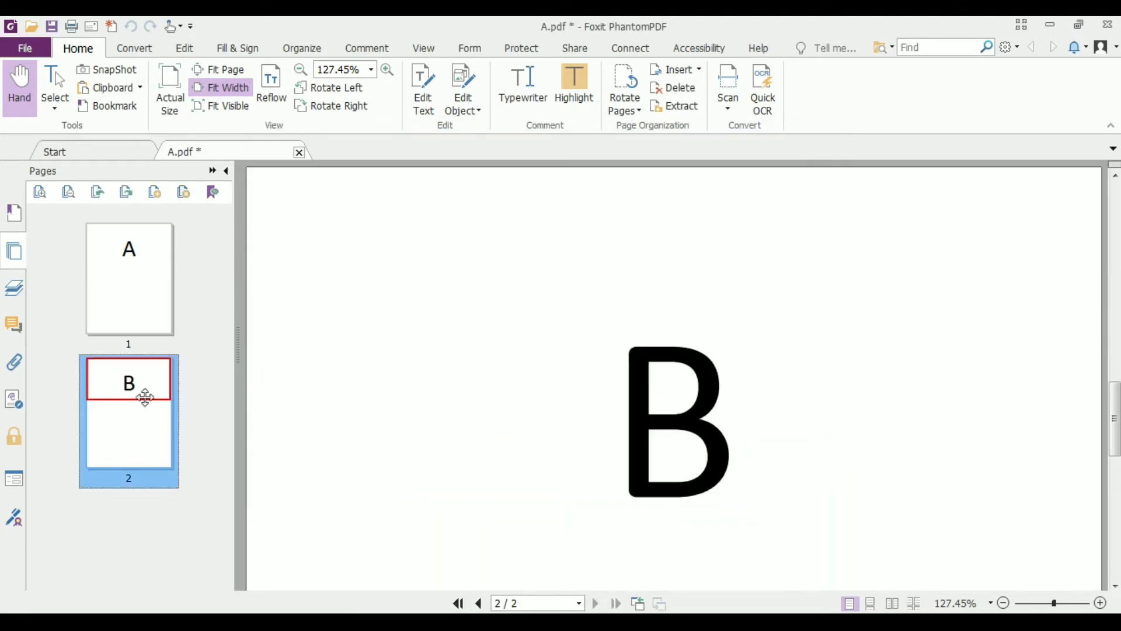
click(135, 310)
click(131, 393)
Step: Insert D.pdf's page at the beginning of the document, ahead of pages A and B
click(140, 258)
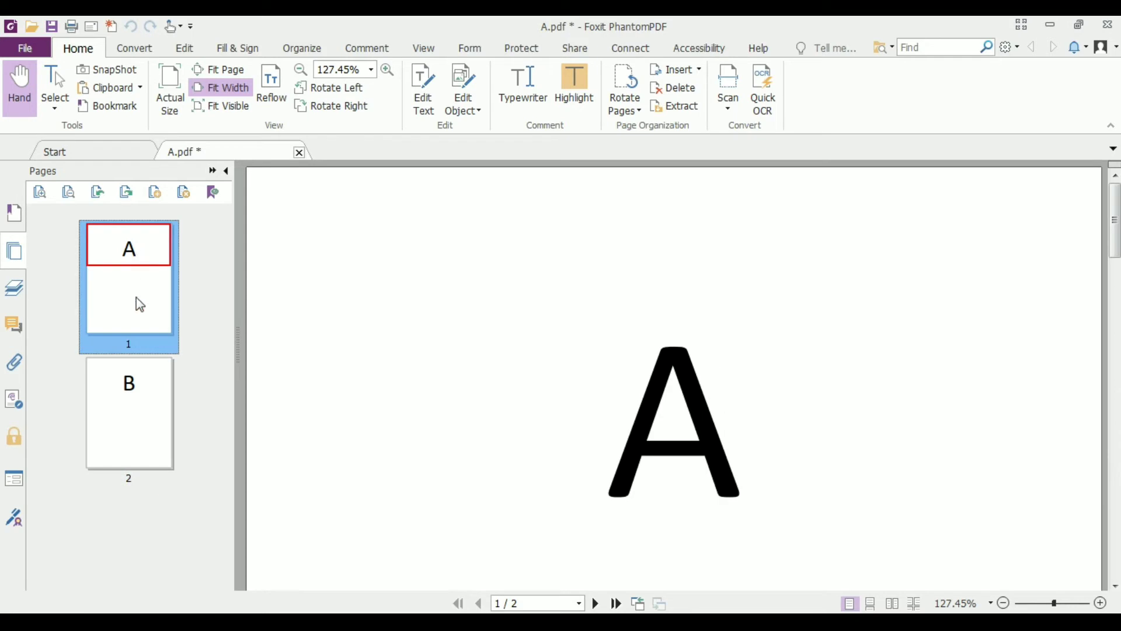
click(155, 193)
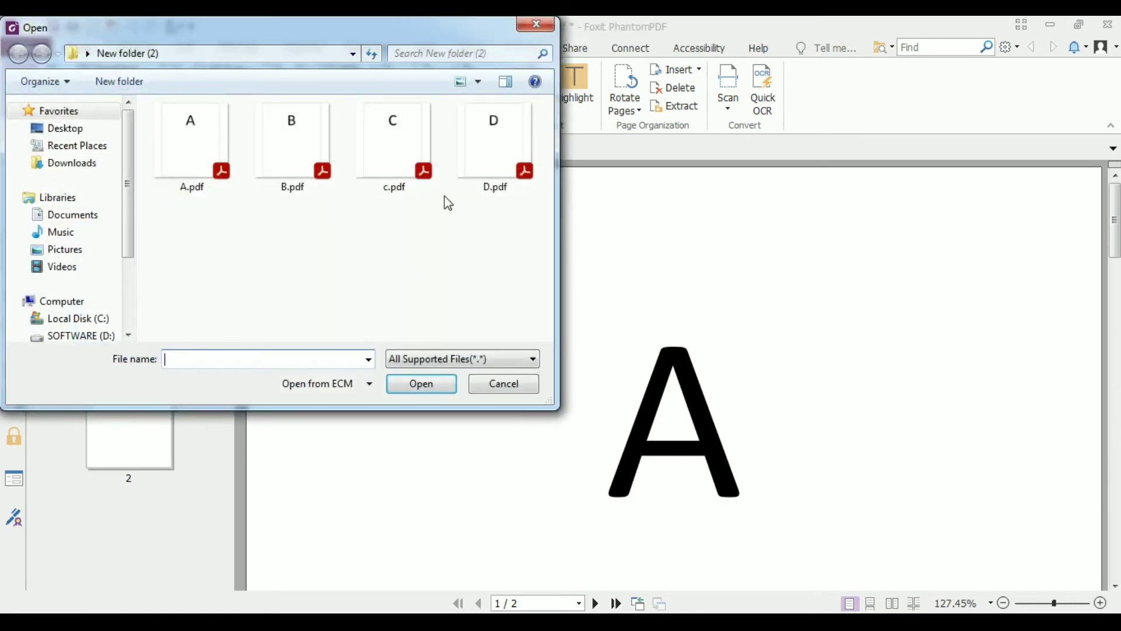
click(484, 168)
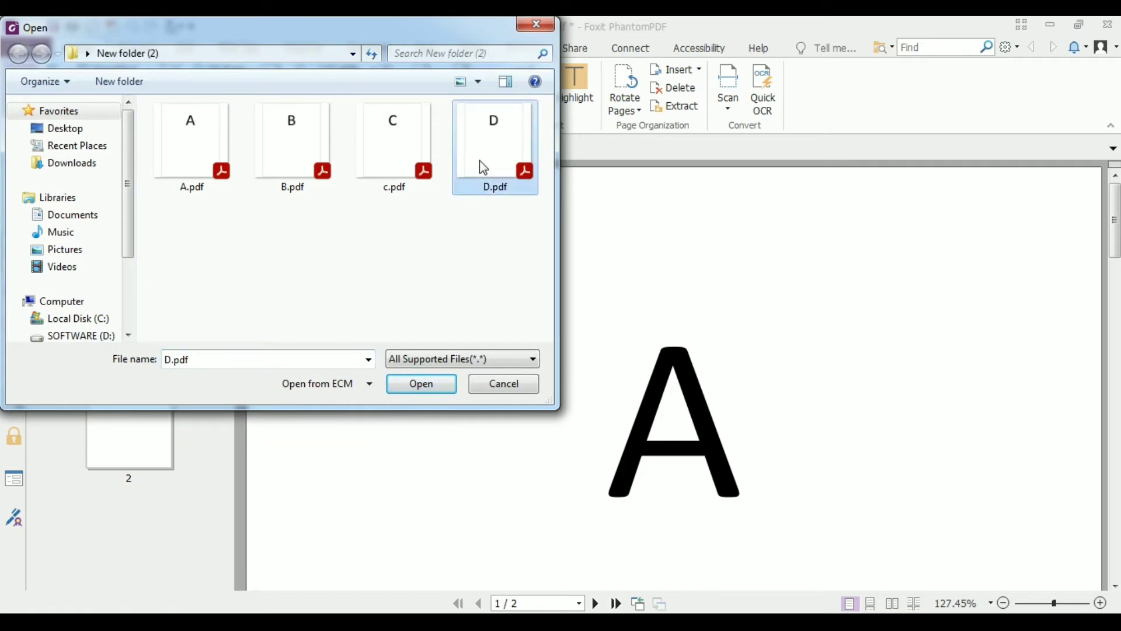
click(419, 388)
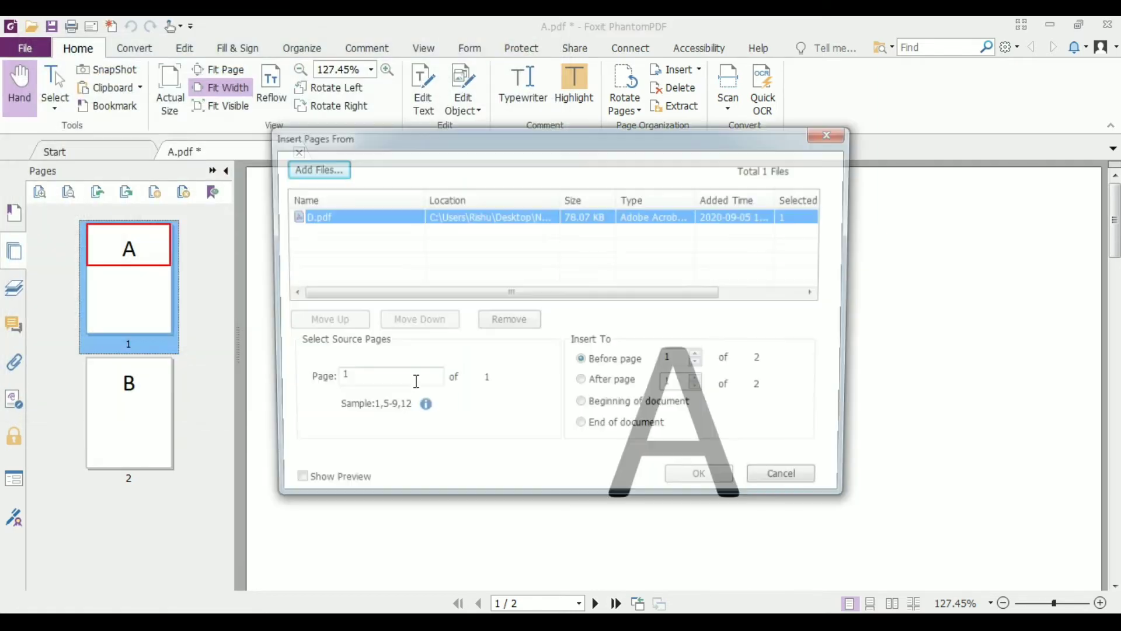
click(595, 430)
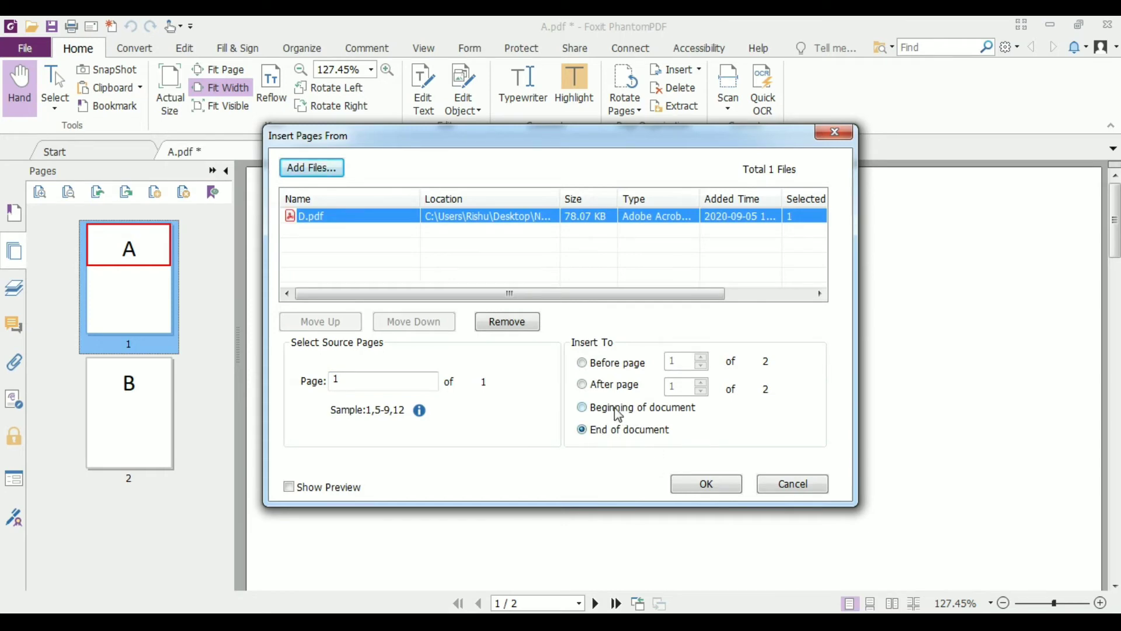
click(617, 412)
click(696, 486)
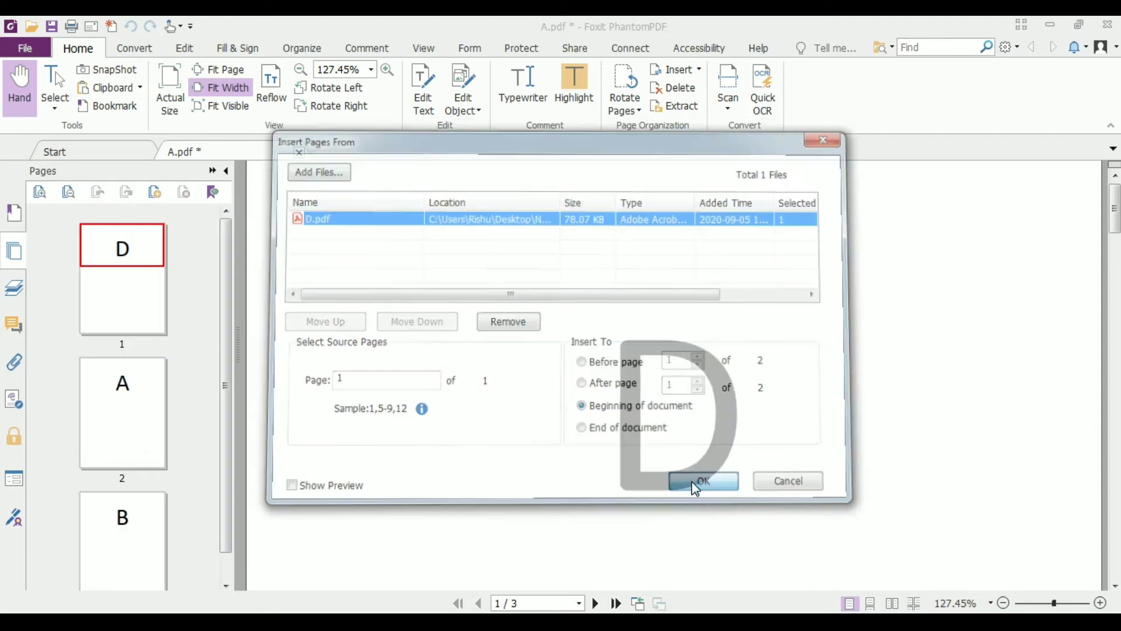
drag(230, 434, 212, 518)
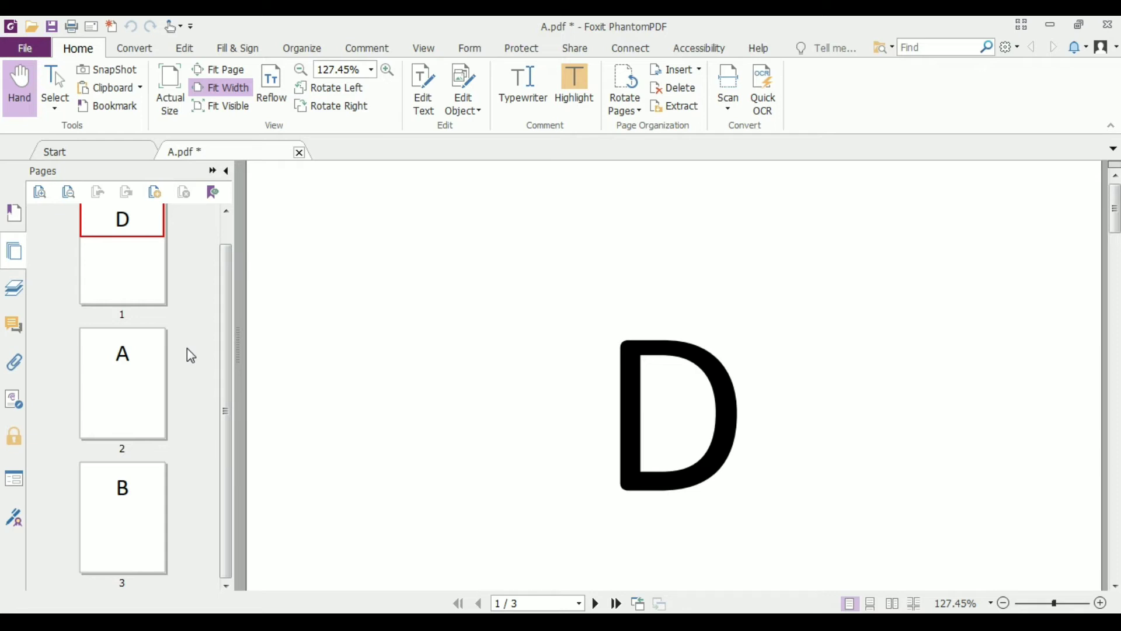
Step: Insert c.pdf's page after page 2, giving pages D, A, C, B
click(121, 380)
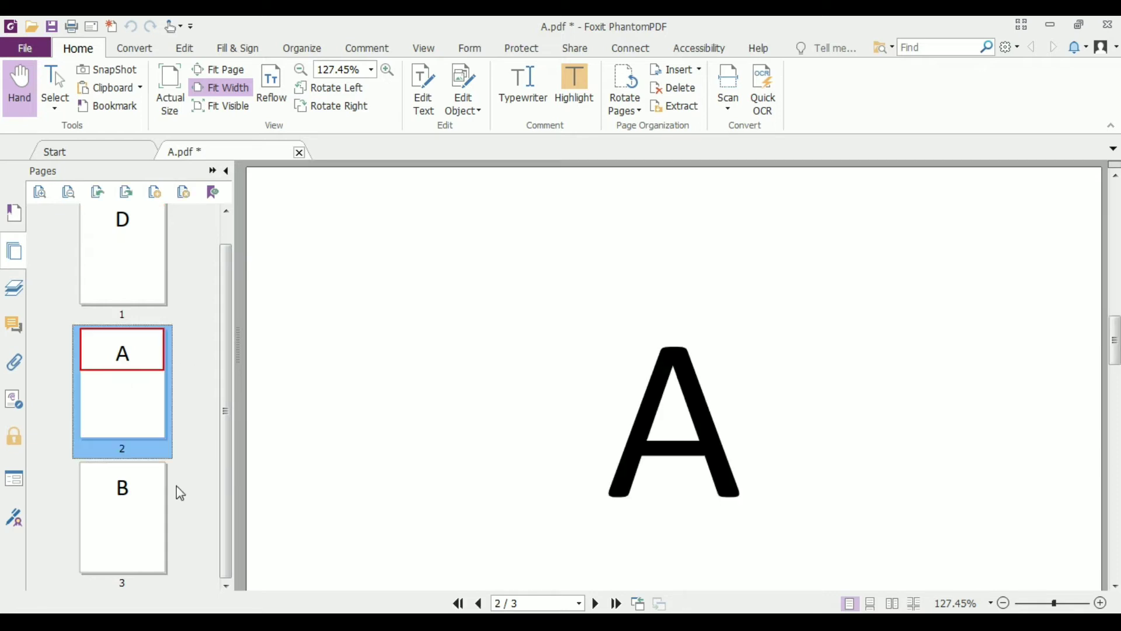
click(155, 191)
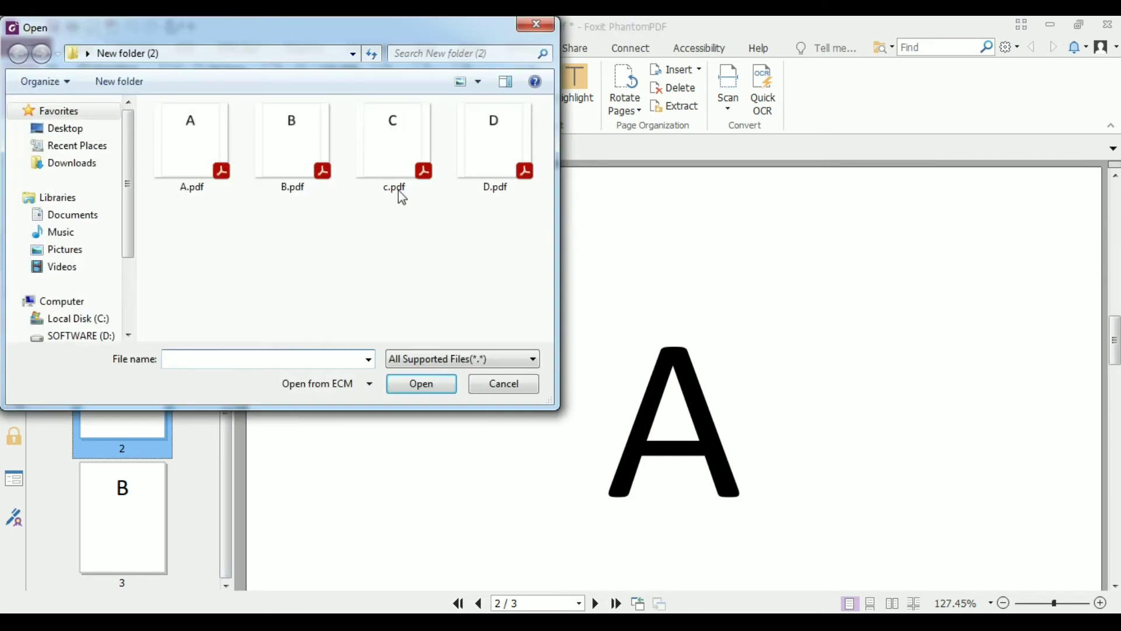
click(383, 160)
click(425, 383)
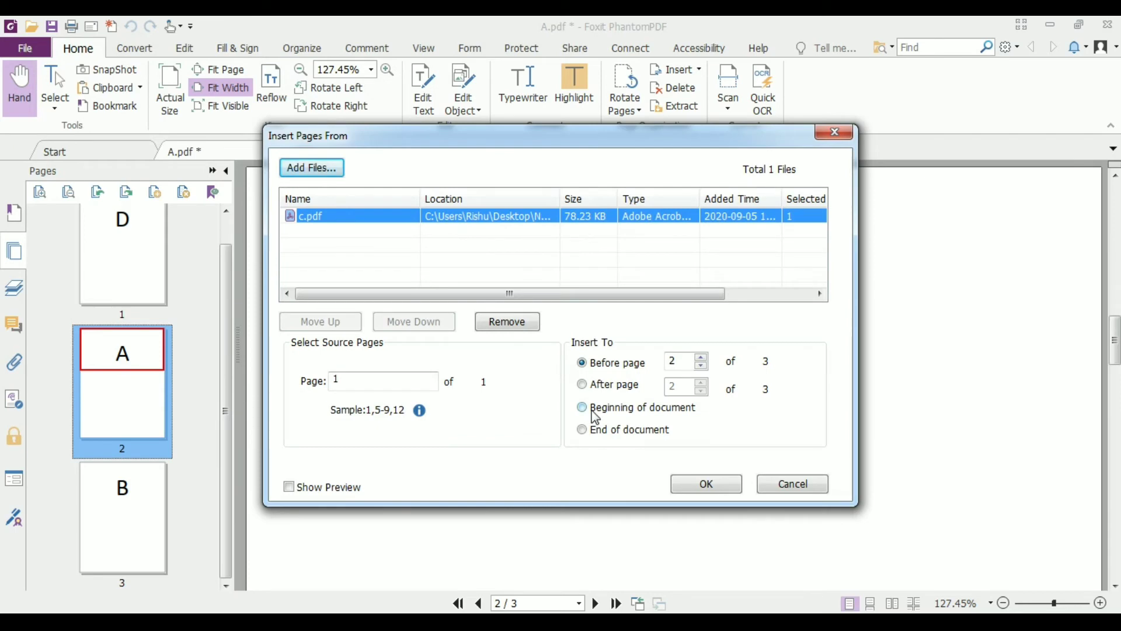
click(593, 432)
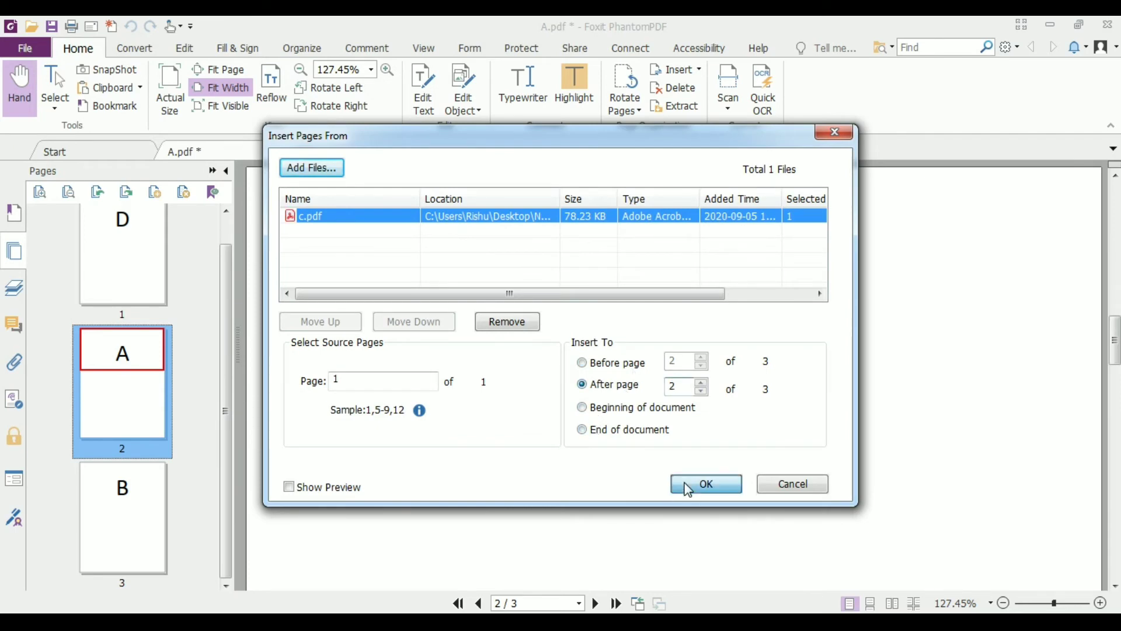
click(704, 483)
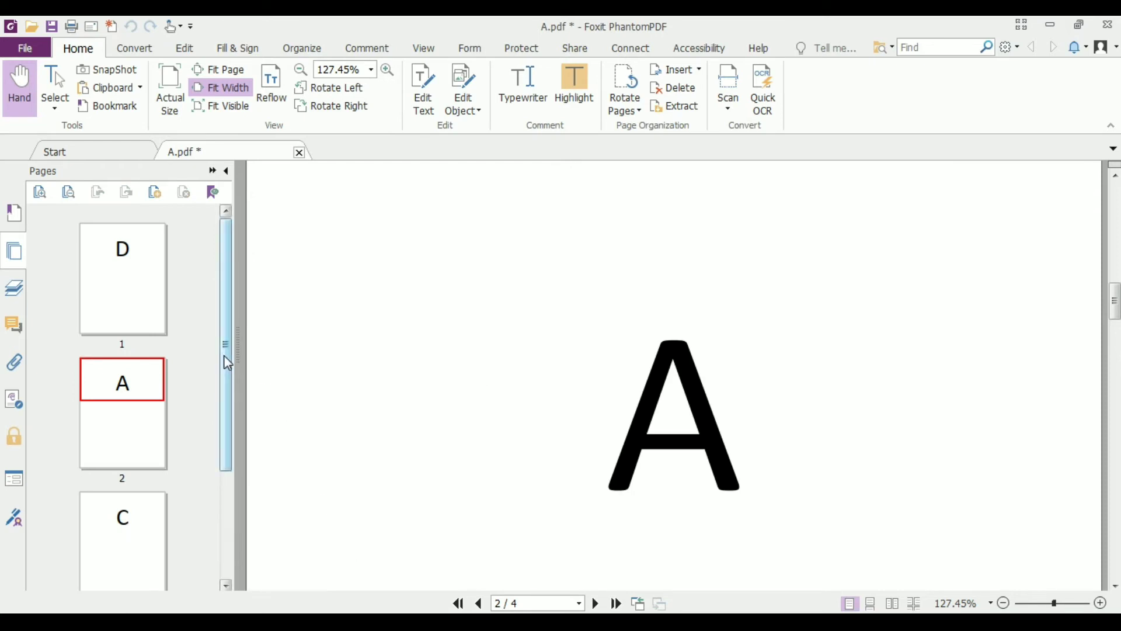
click(100, 273)
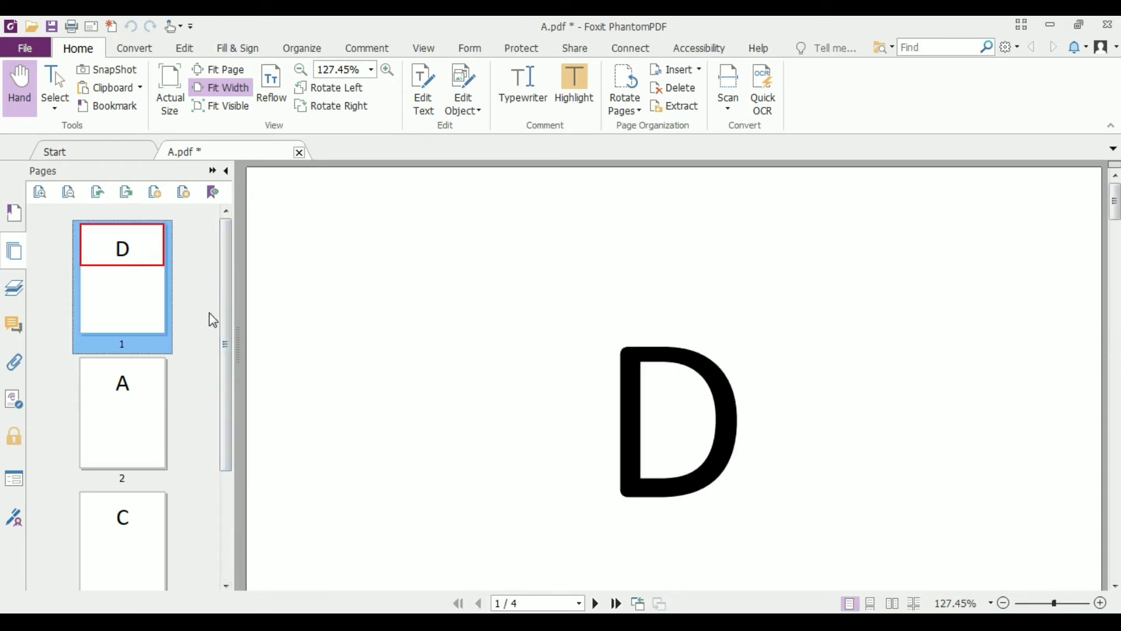
drag(223, 324, 222, 519)
Step: Move page 1 (page D) to the end of the document
click(227, 268)
right_click(136, 316)
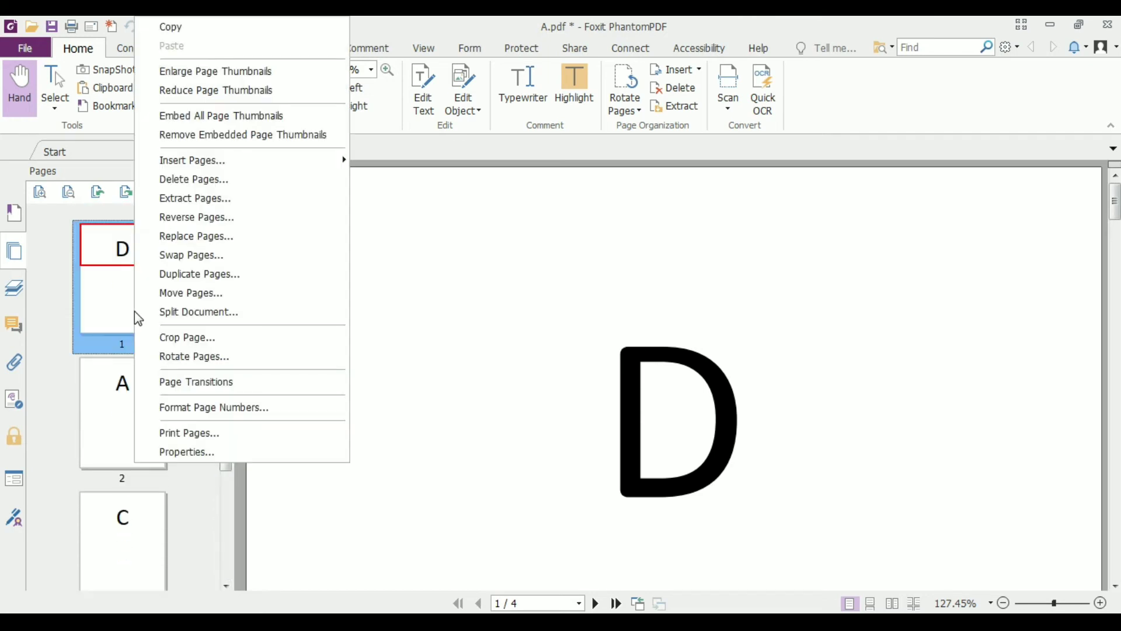
click(100, 448)
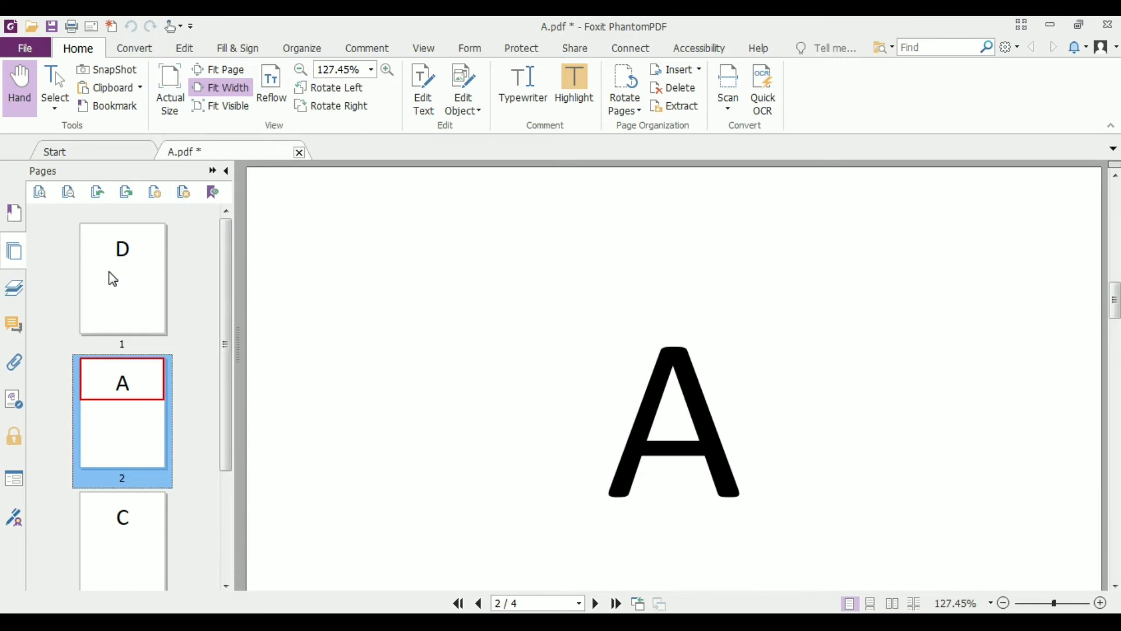
right_click(113, 279)
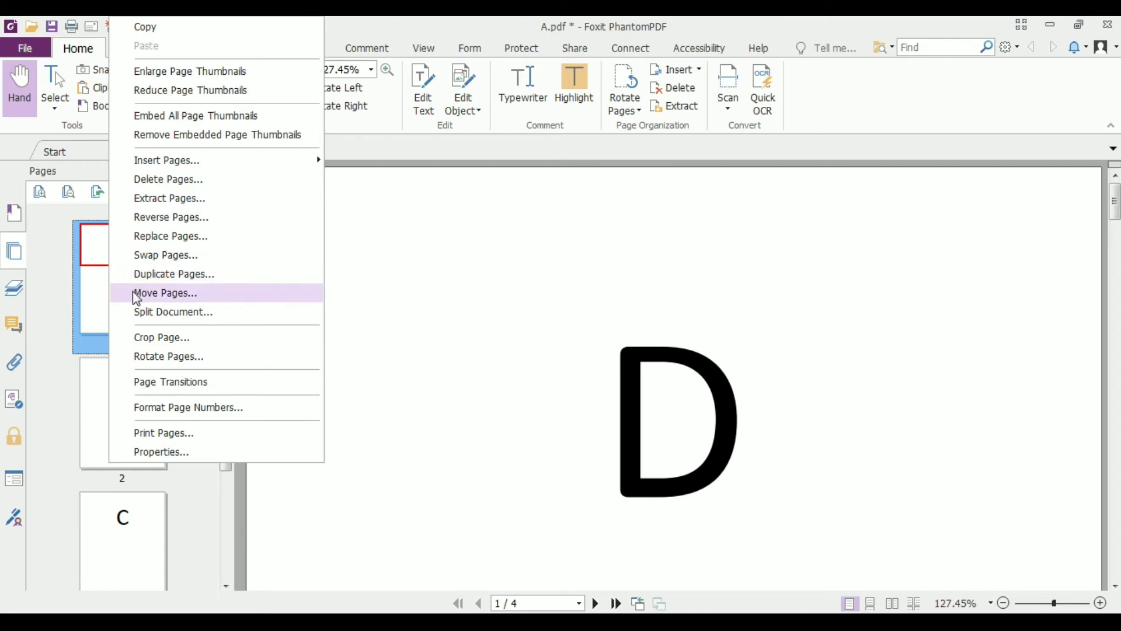
click(165, 293)
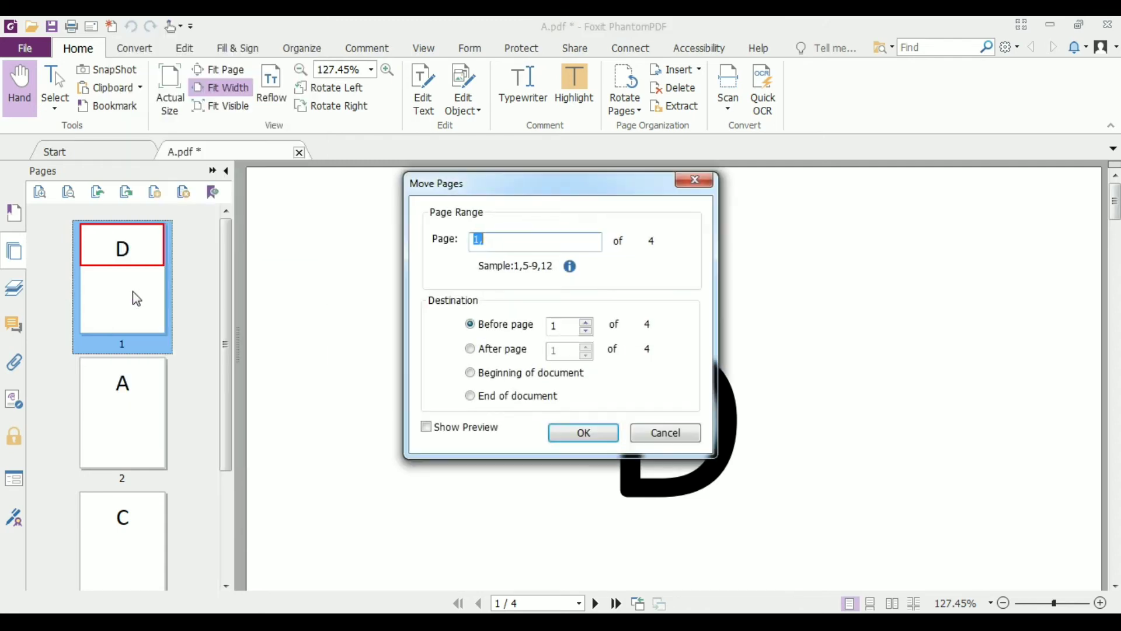
click(485, 401)
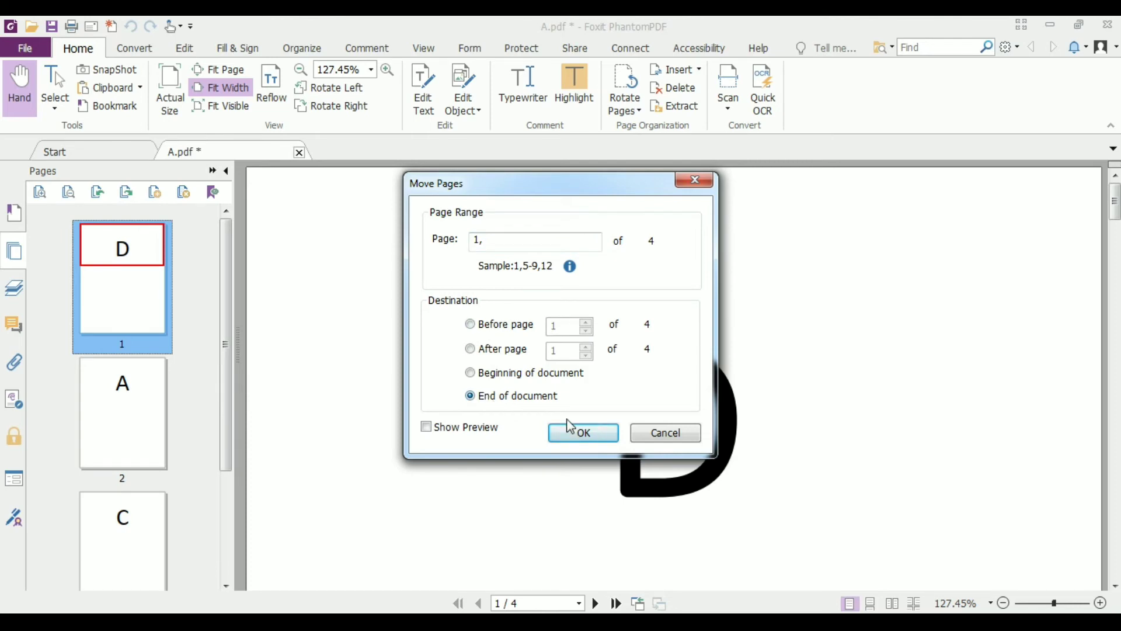
click(576, 435)
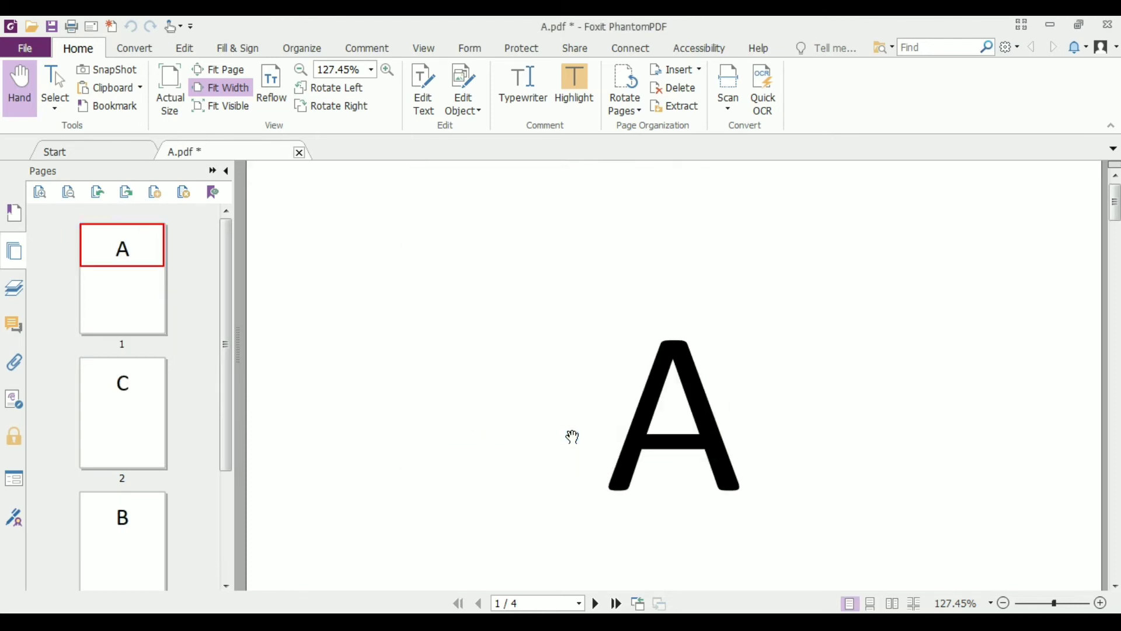
drag(229, 393, 229, 466)
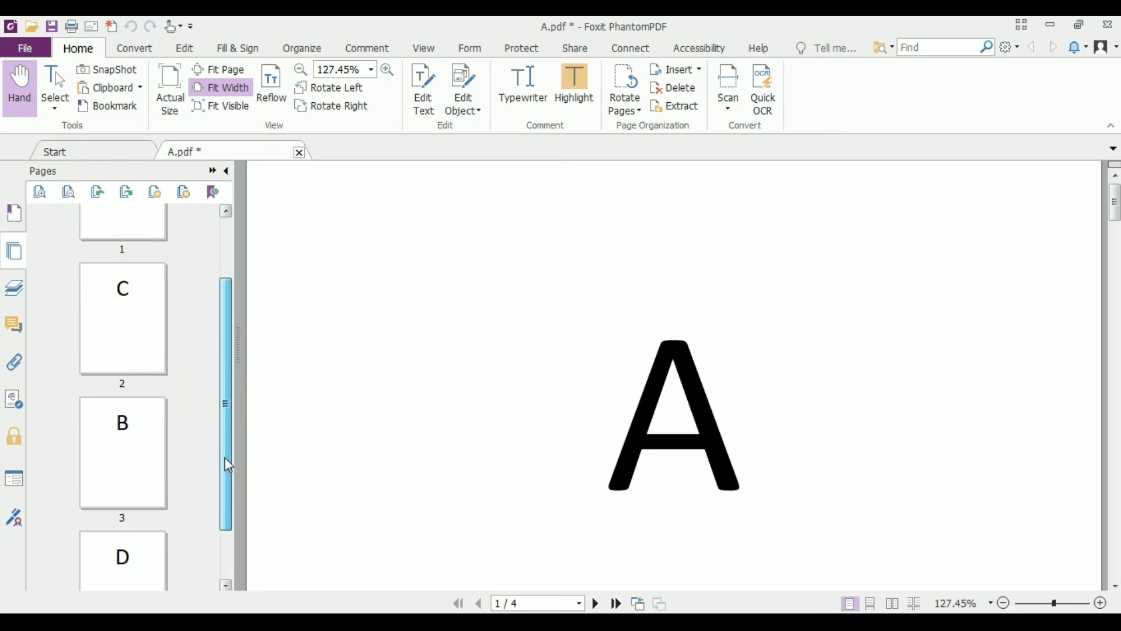
Step: Move page C to after page 3
click(84, 300)
right_click(103, 304)
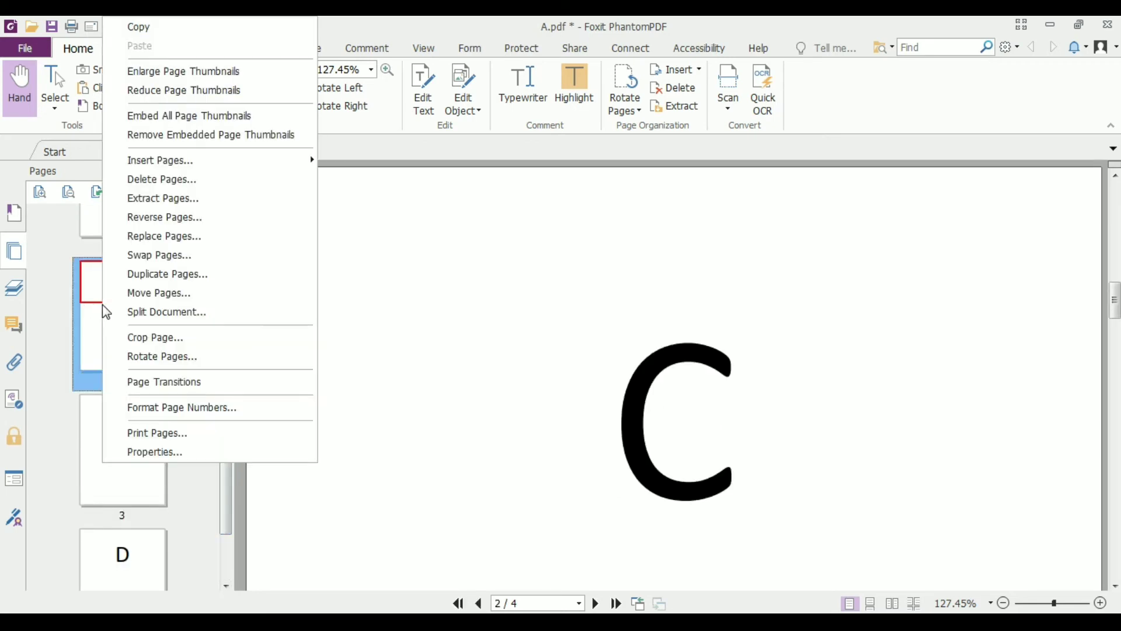
click(470, 325)
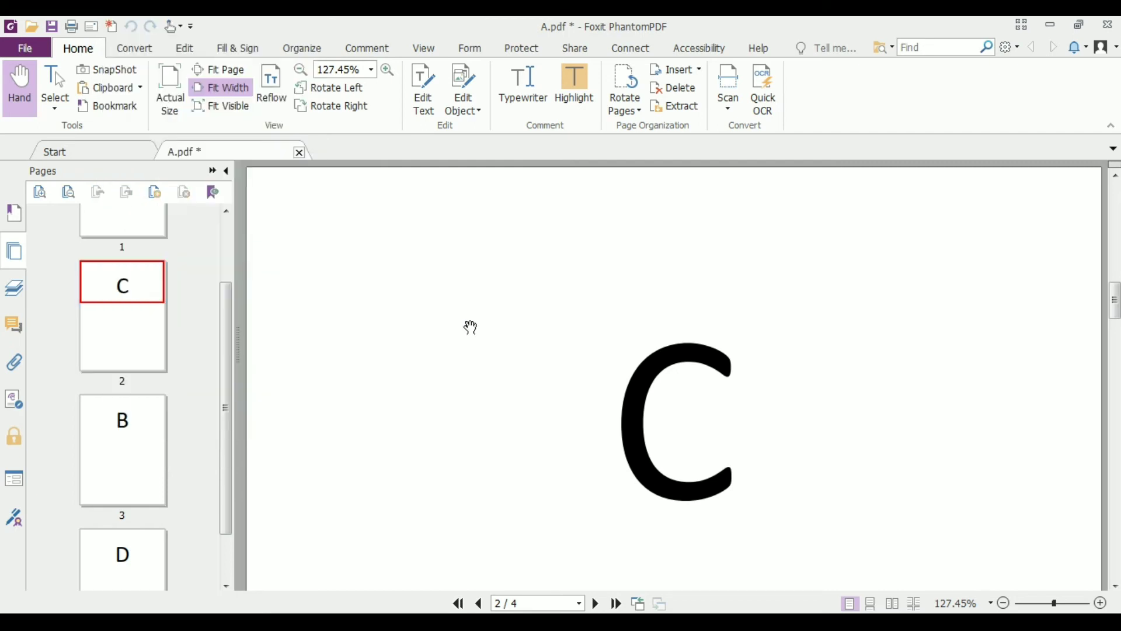
right_click(125, 322)
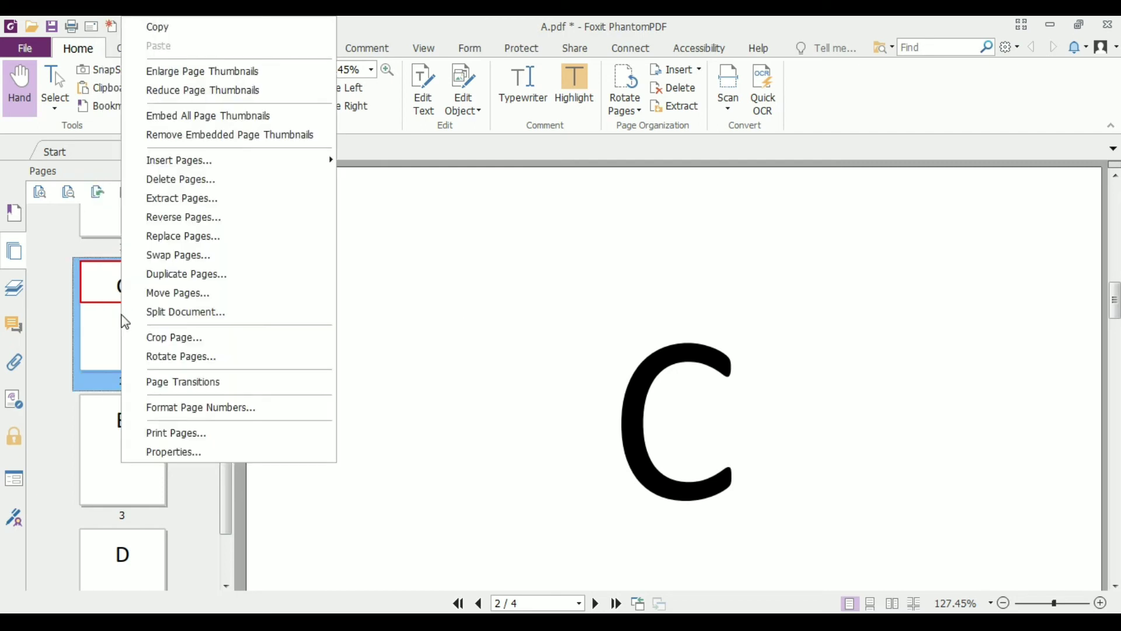
click(138, 292)
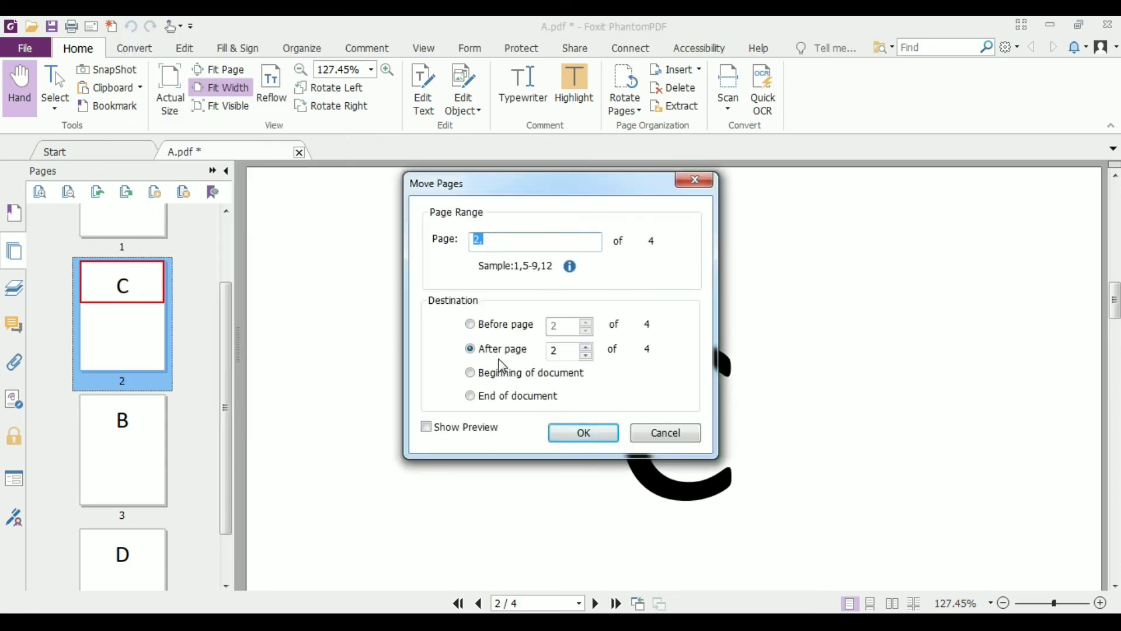
click(586, 347)
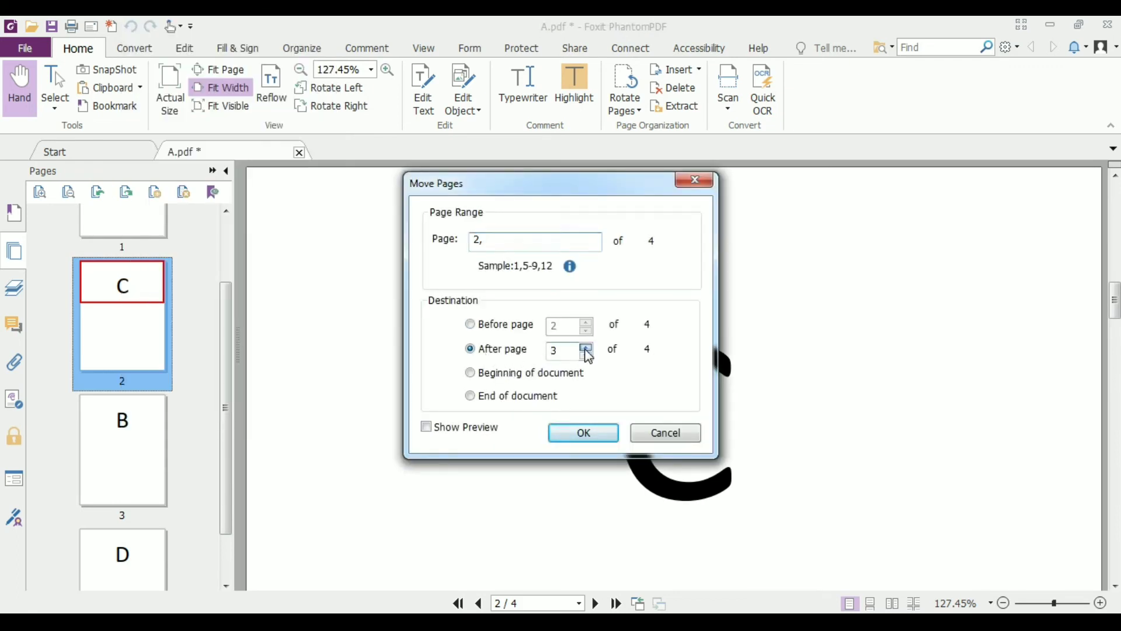
click(584, 433)
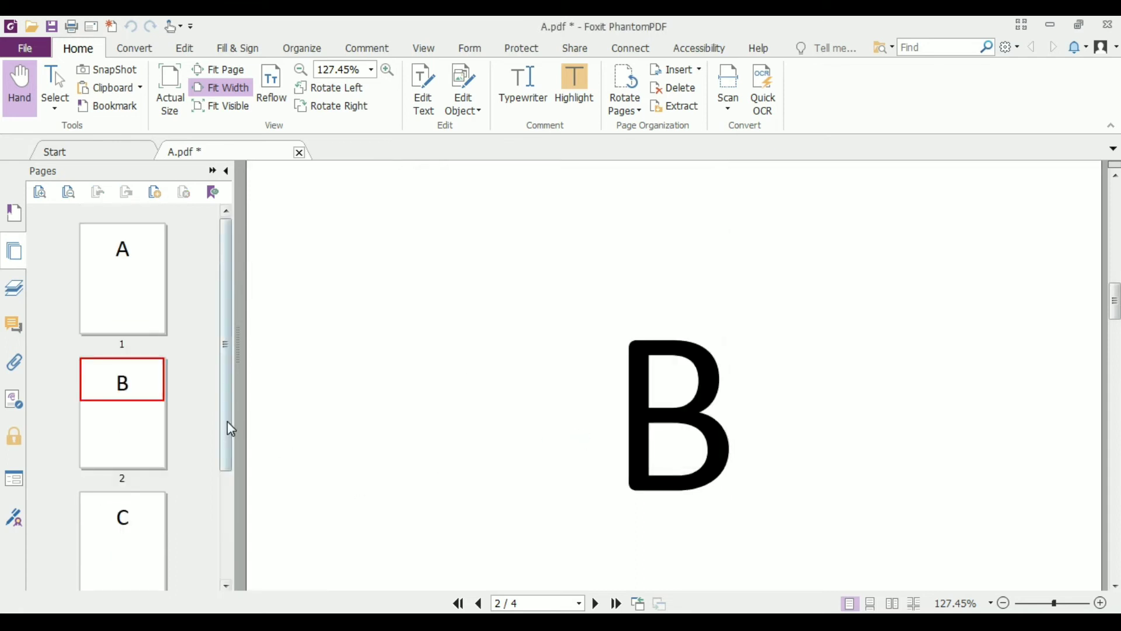
click(125, 286)
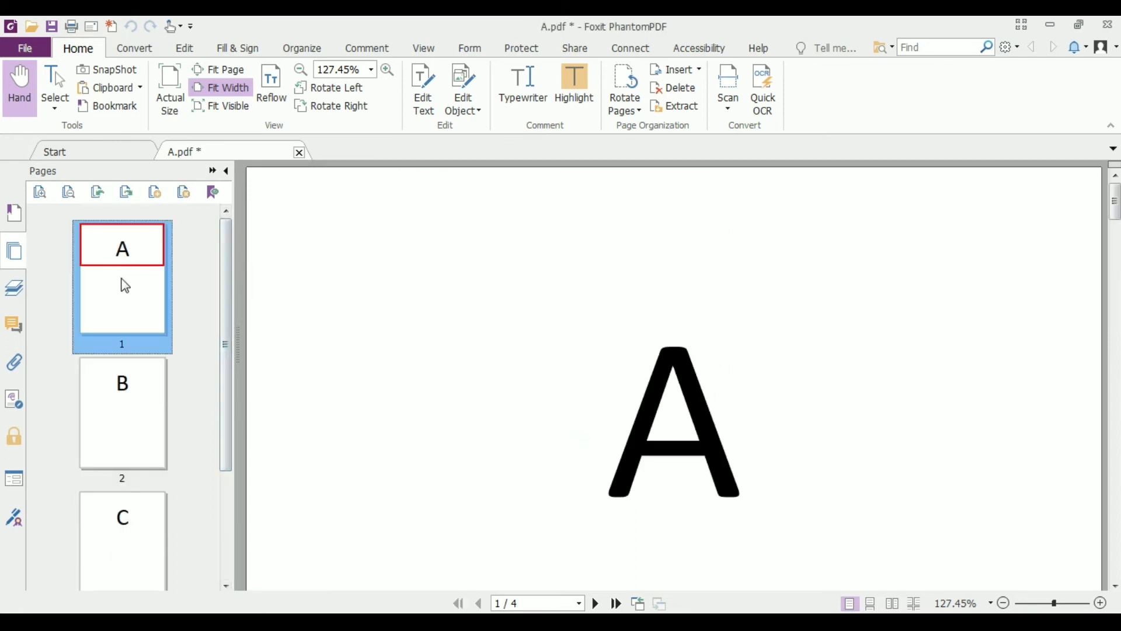
click(114, 391)
click(120, 527)
drag(225, 457, 228, 600)
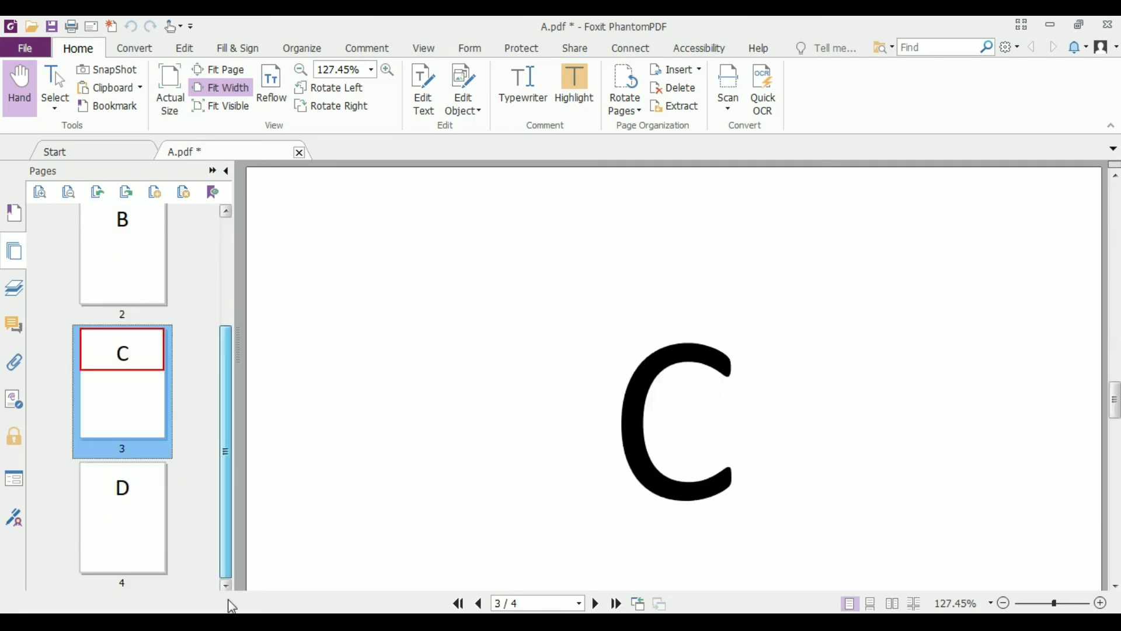
click(118, 533)
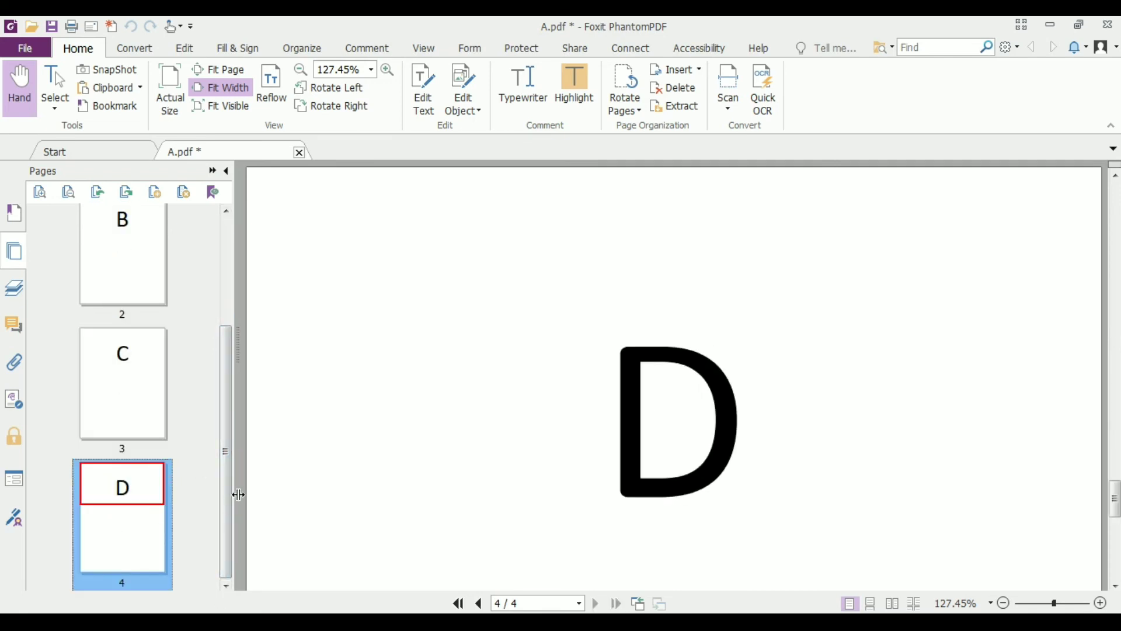
click(223, 320)
click(144, 305)
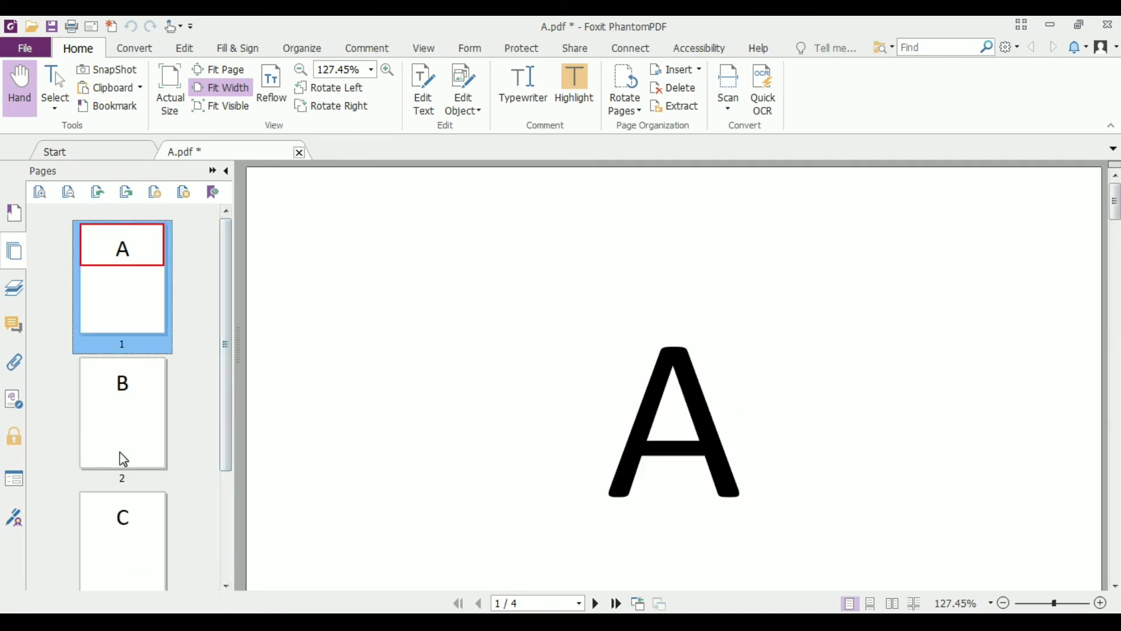
click(123, 458)
mouse_move(226, 443)
mouse_down()
mouse_move(227, 551)
mouse_move(226, 445)
mouse_up()
click(124, 280)
click(111, 465)
click(114, 551)
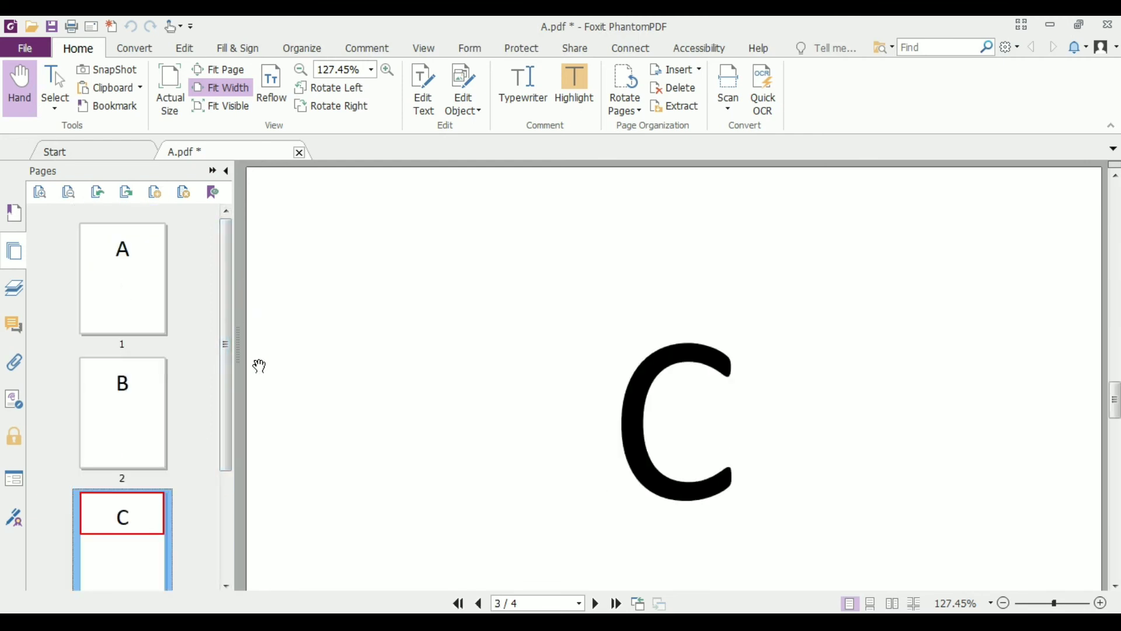
drag(227, 395, 221, 576)
click(133, 239)
click(130, 407)
click(122, 522)
drag(227, 498, 226, 390)
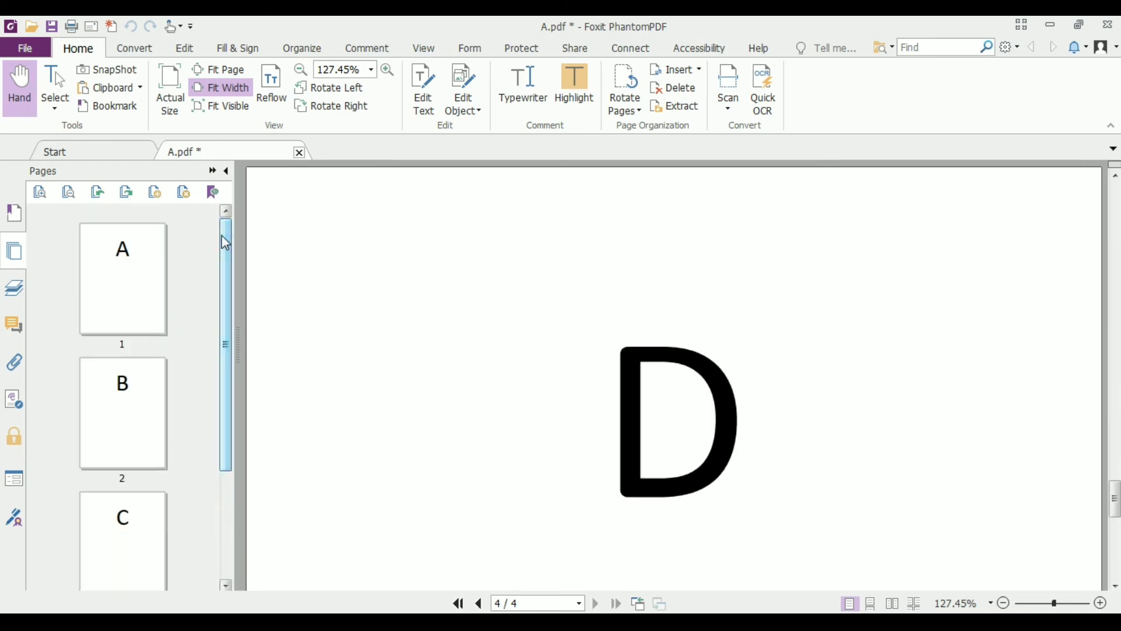
click(138, 270)
click(120, 446)
click(125, 532)
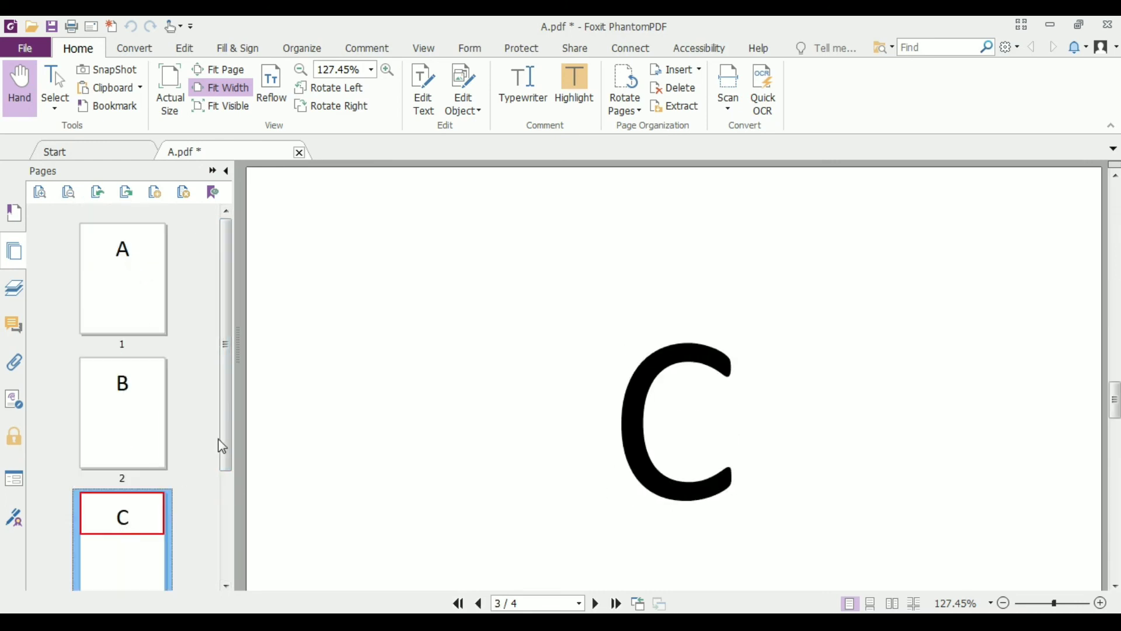
drag(223, 443, 226, 403)
click(125, 561)
Step: Delete page 2 (page B) and confirm the permanent deletion
right_click(150, 457)
click(457, 448)
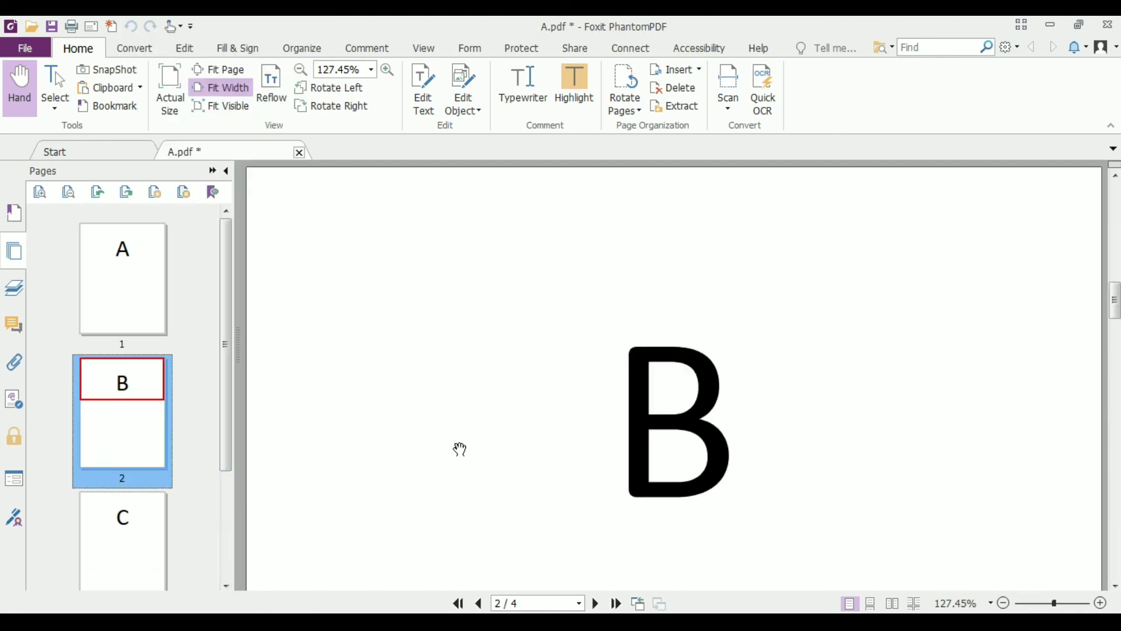
right_click(132, 420)
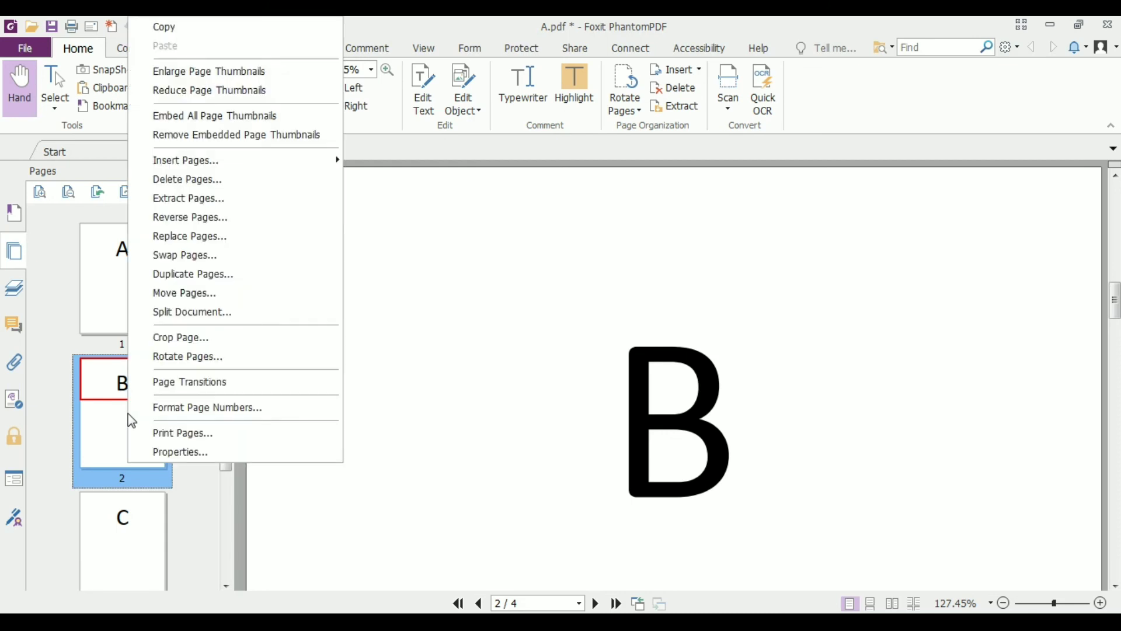
click(193, 180)
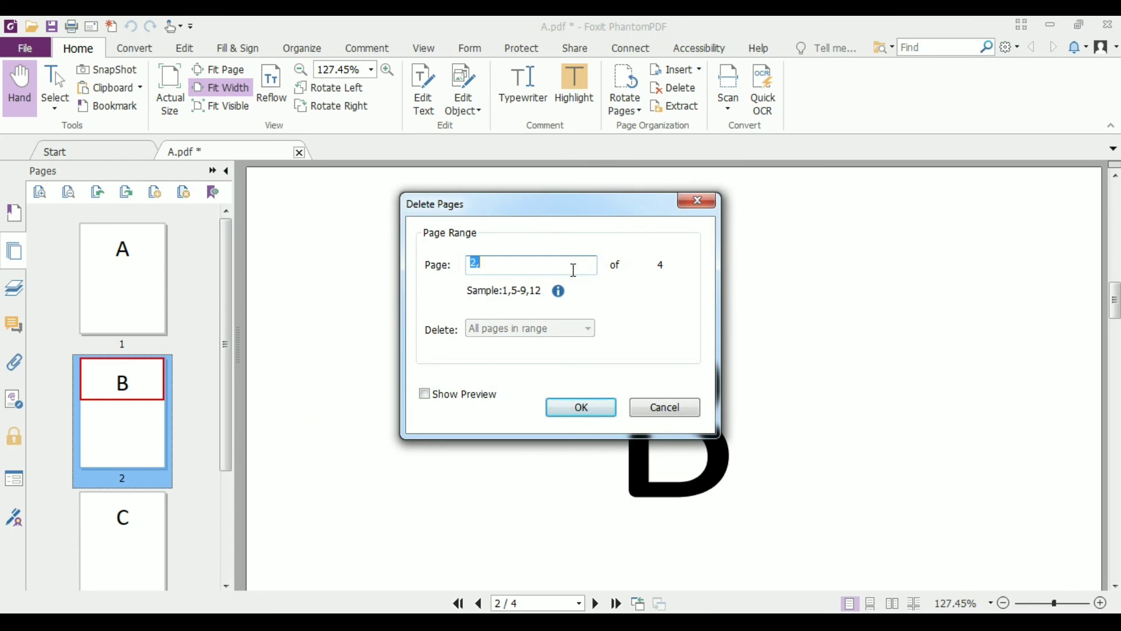
click(574, 412)
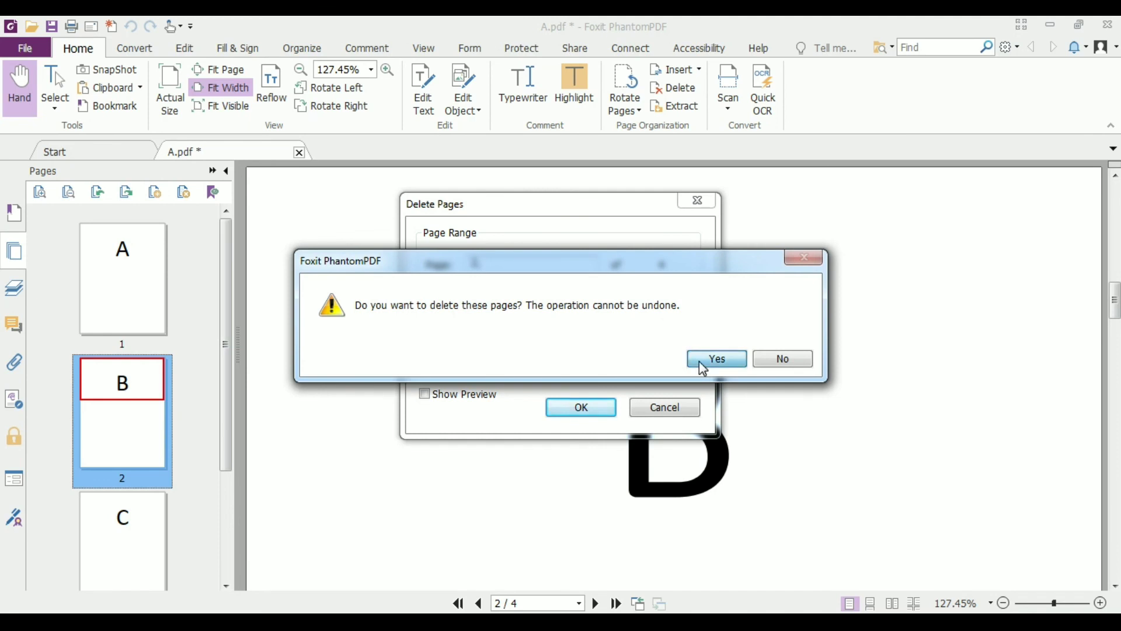
click(703, 366)
drag(231, 417, 229, 526)
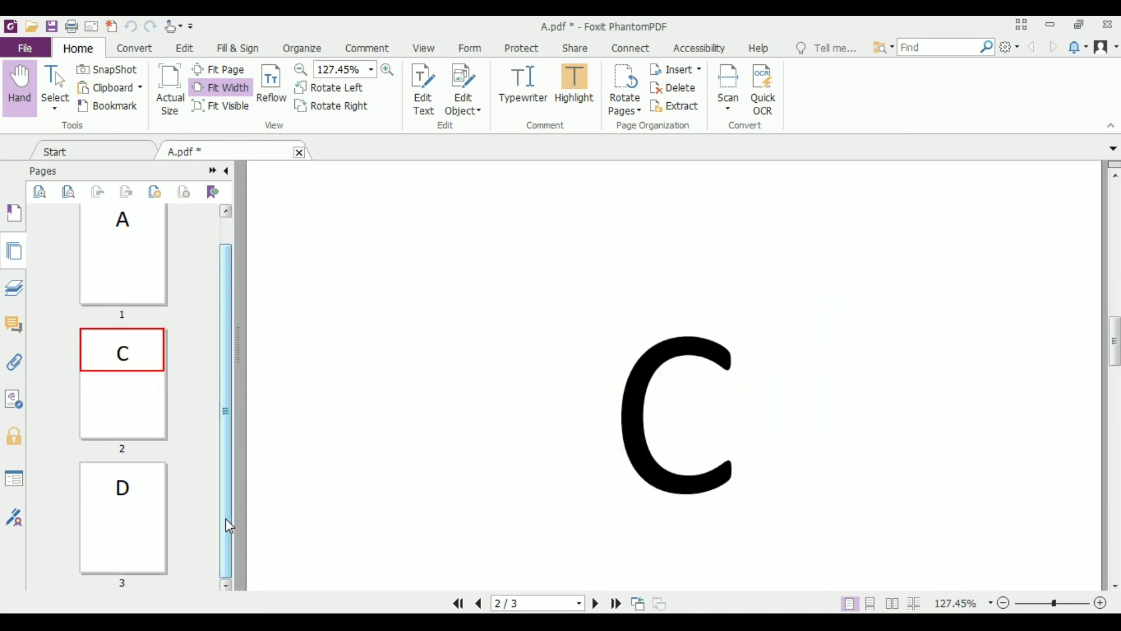